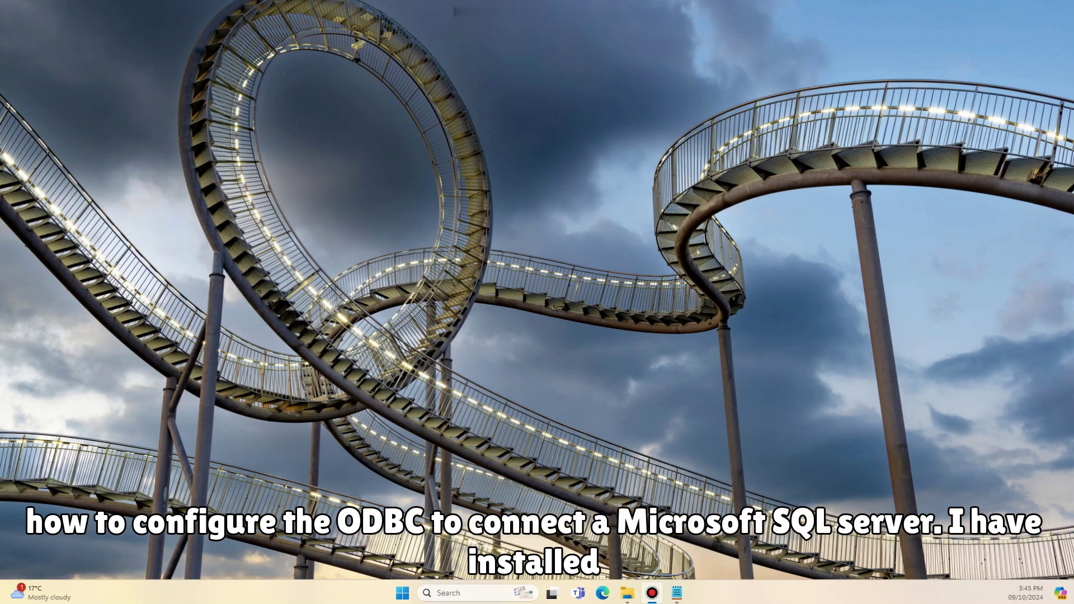
# Step: Search Windows for 'studio' and launch SQL Server Management Studio
pyautogui.press('super+s')
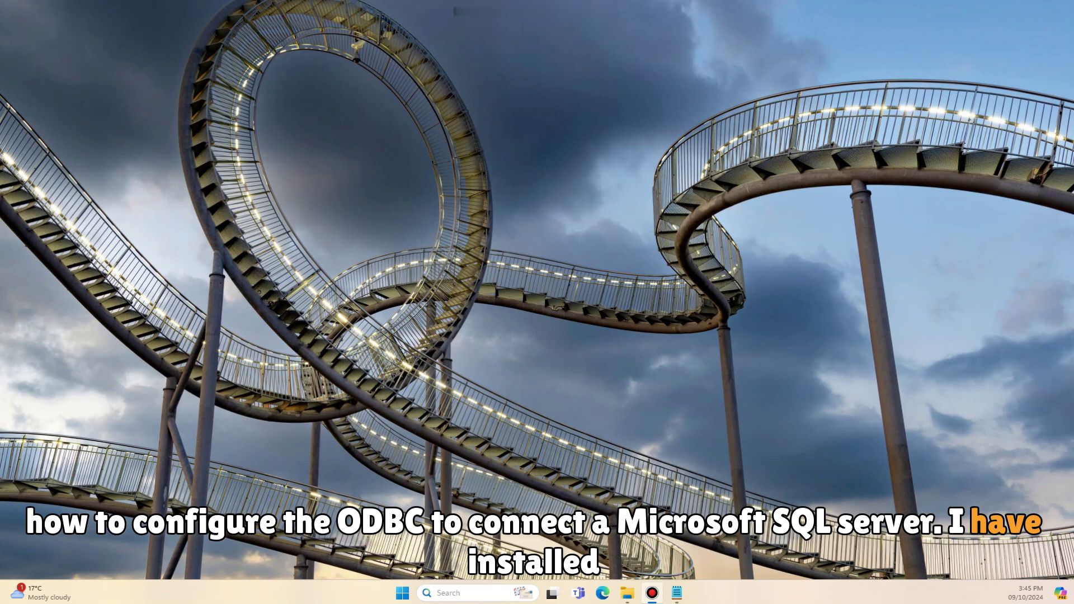
pyautogui.write('studio')
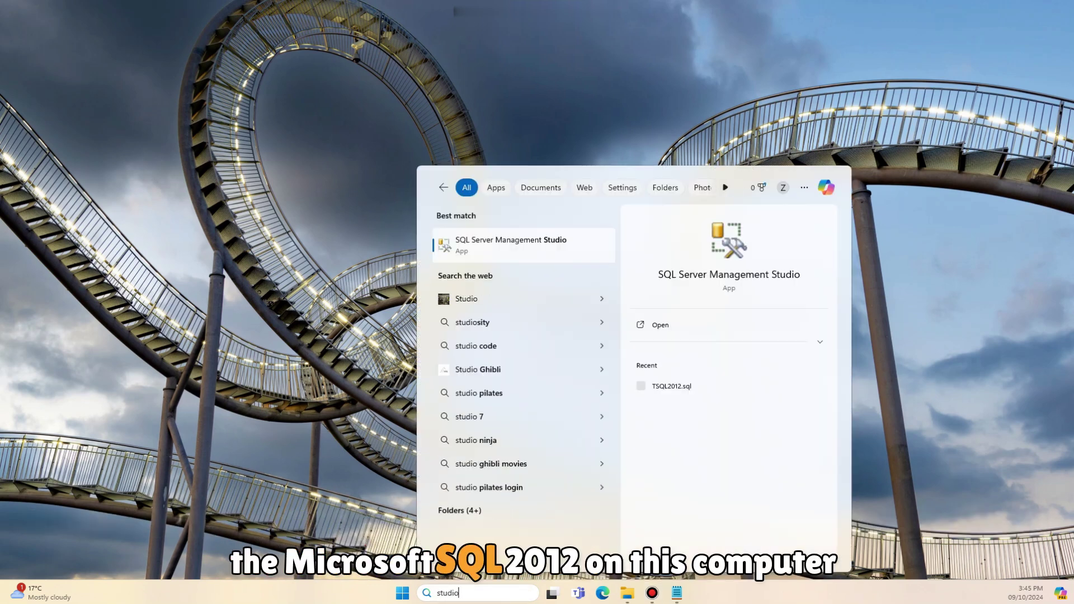
pyautogui.press('Return')
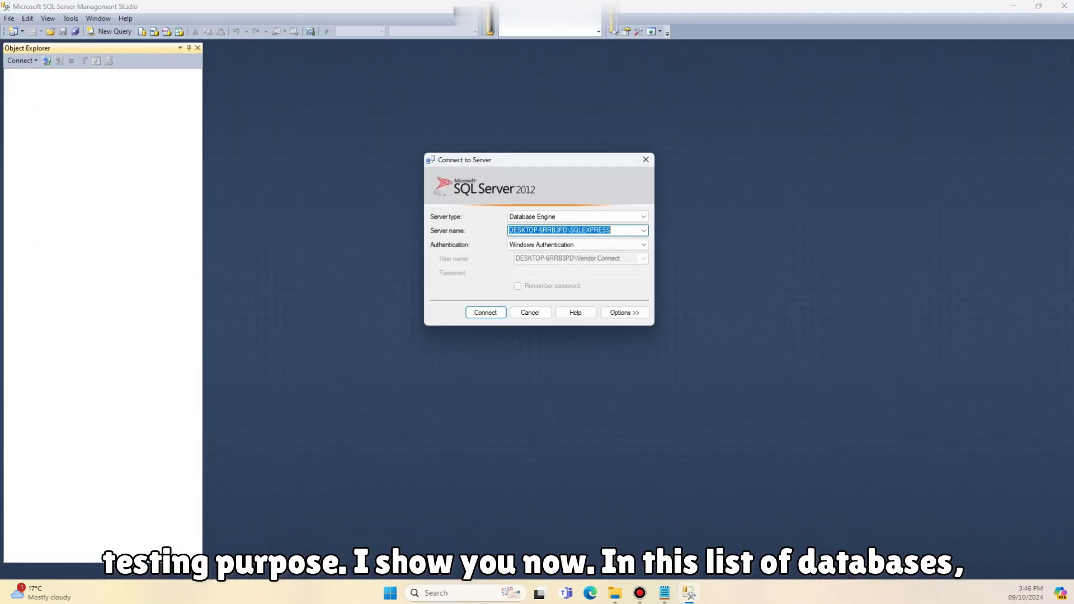
# Step: Connect to the local SQLEXPRESS server and expand its Databases folder
pyautogui.press('Return')
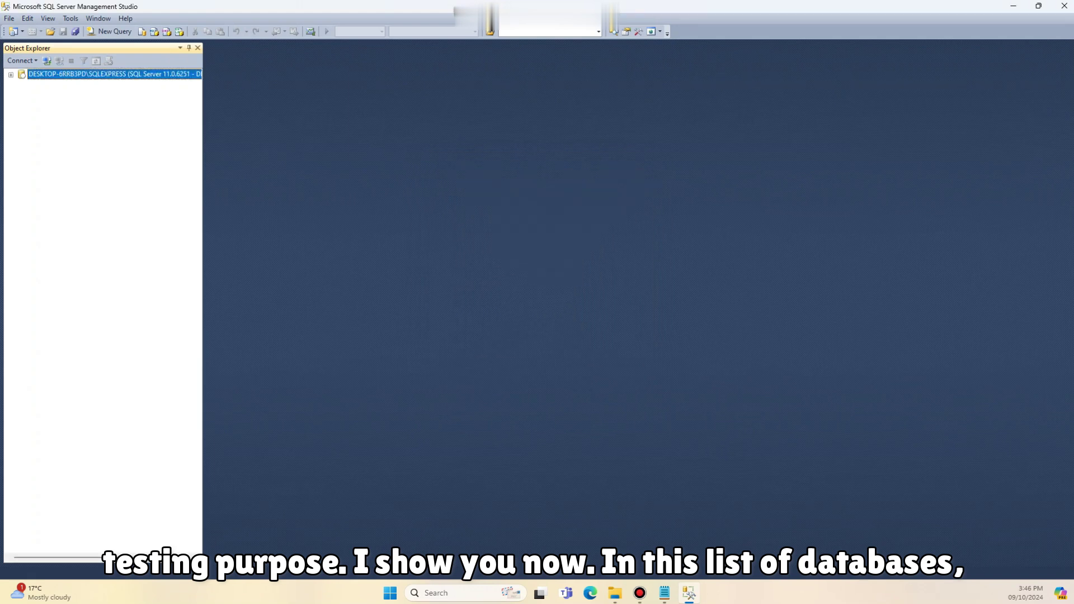
pyautogui.click(54, 84)
pyautogui.click(21, 85)
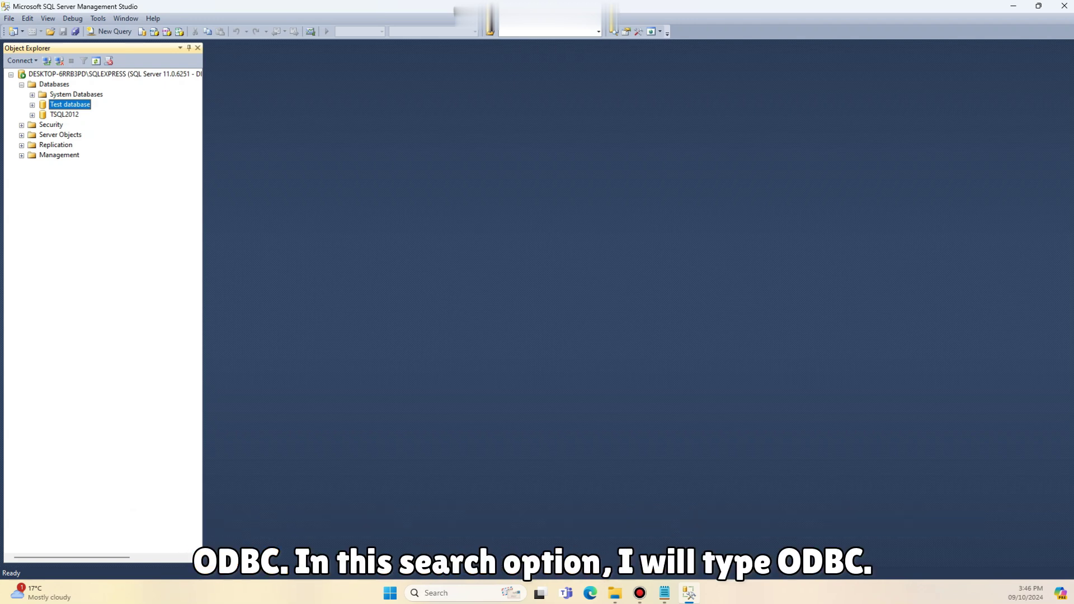
# Step: Search 'odbc' and run ODBC Data Sources (32-bit) as administrator
pyautogui.click(437, 593)
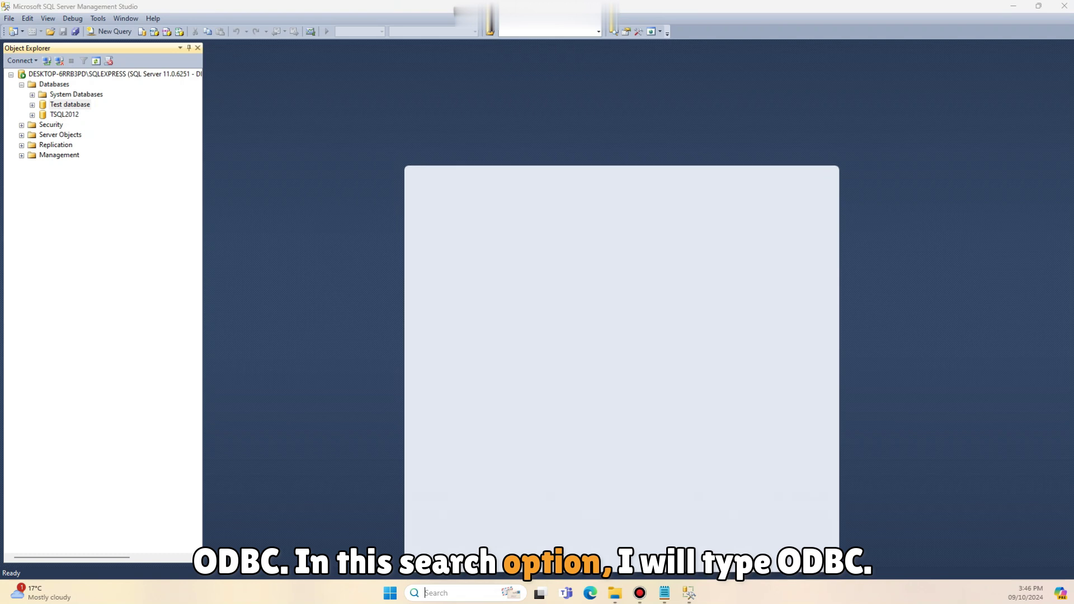
pyautogui.write('odbc')
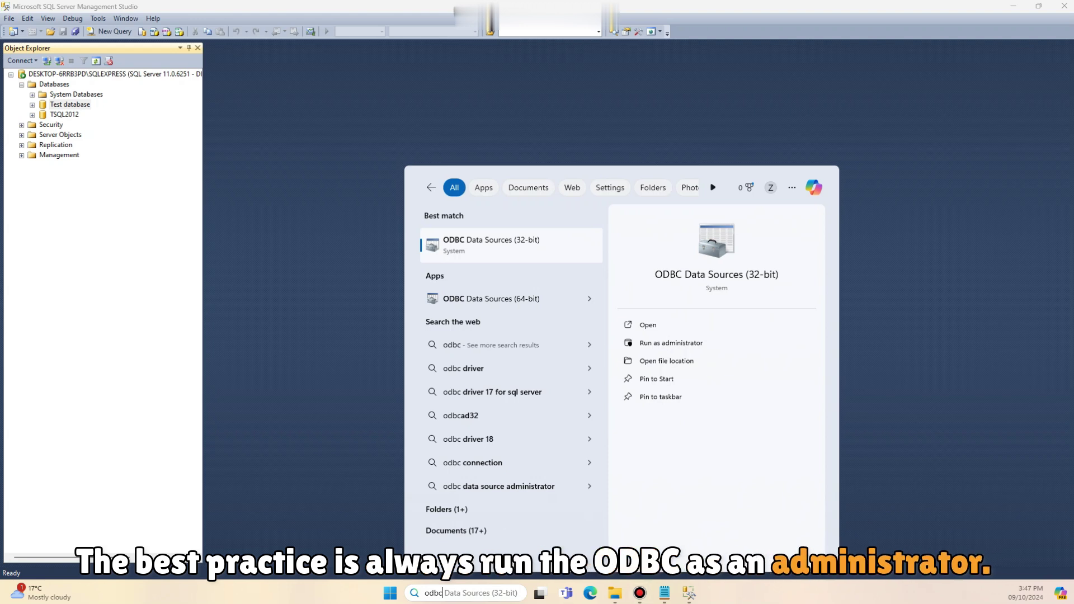
pyautogui.click(670, 342)
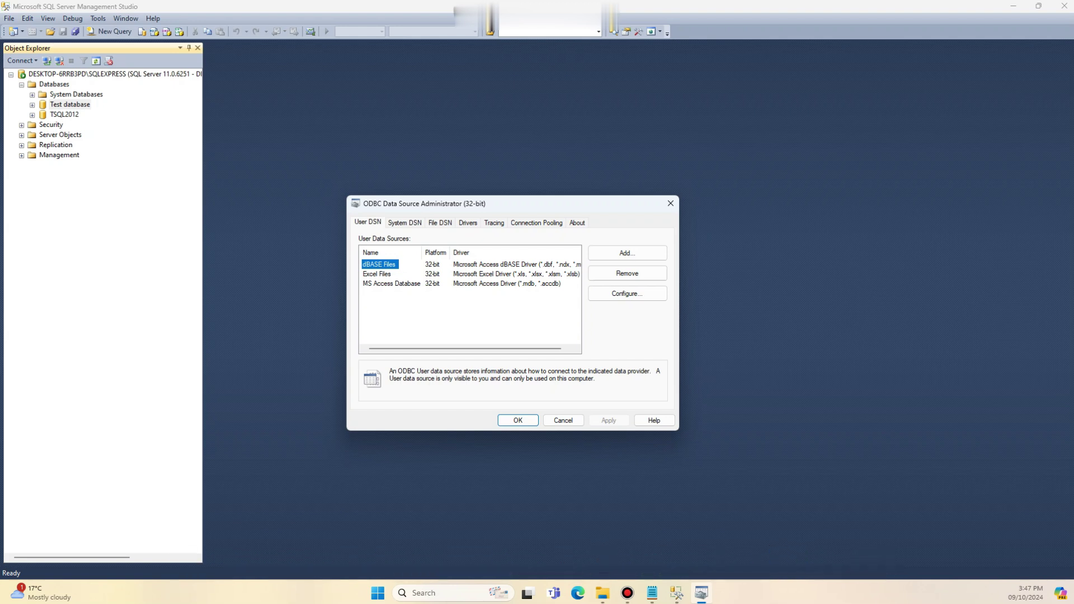
# Step: Add a new System DSN using the SQL Server driver
pyautogui.hotkey('ctrl', 'Tab')
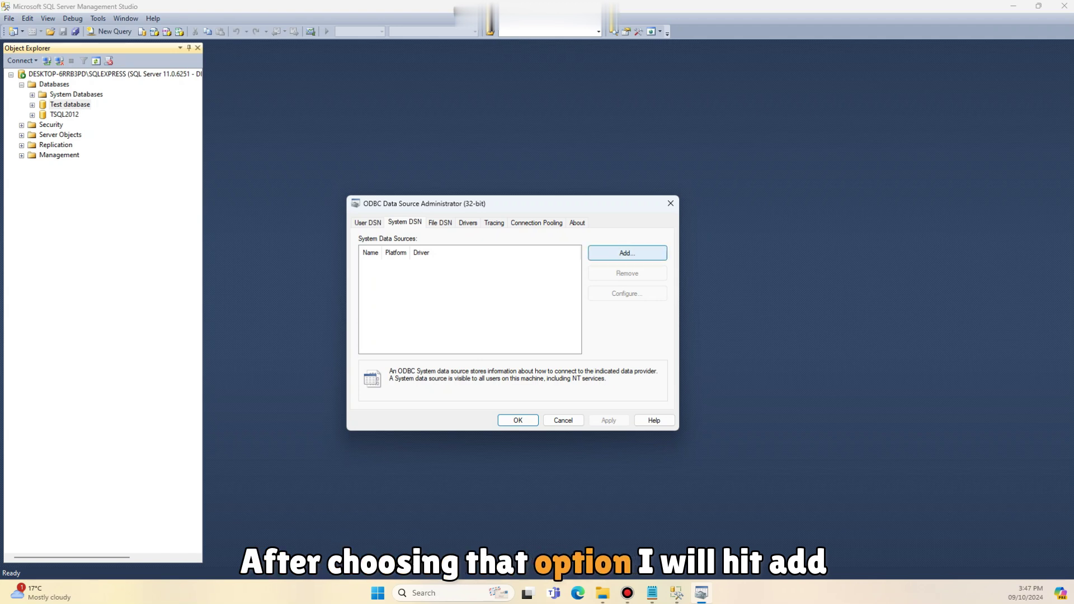
pyautogui.click(627, 253)
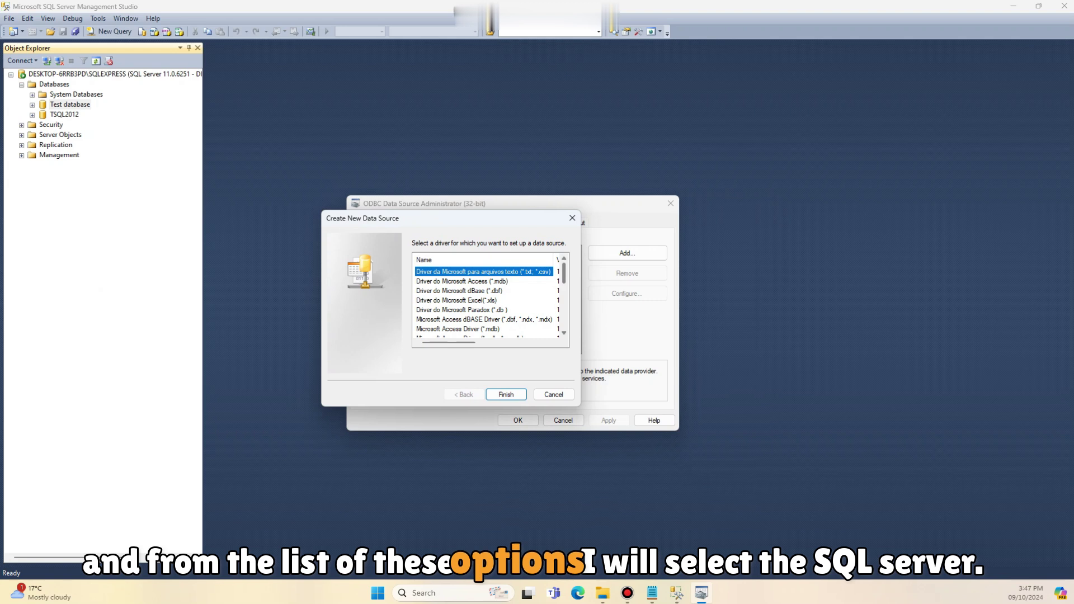
pyautogui.scroll(-4, 484, 299)
pyautogui.click(431, 319)
pyautogui.press('Return')
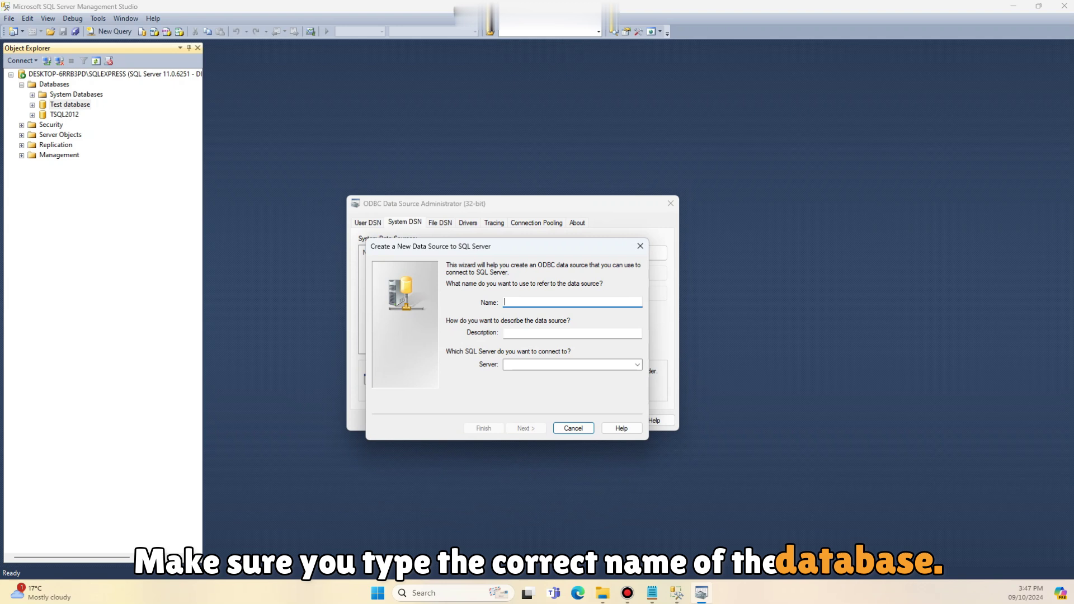
# Step: Name the data source 'Test database' with server DESKTOP-6RRB3PD\SQLEXPRESS
pyautogui.write('Test database')
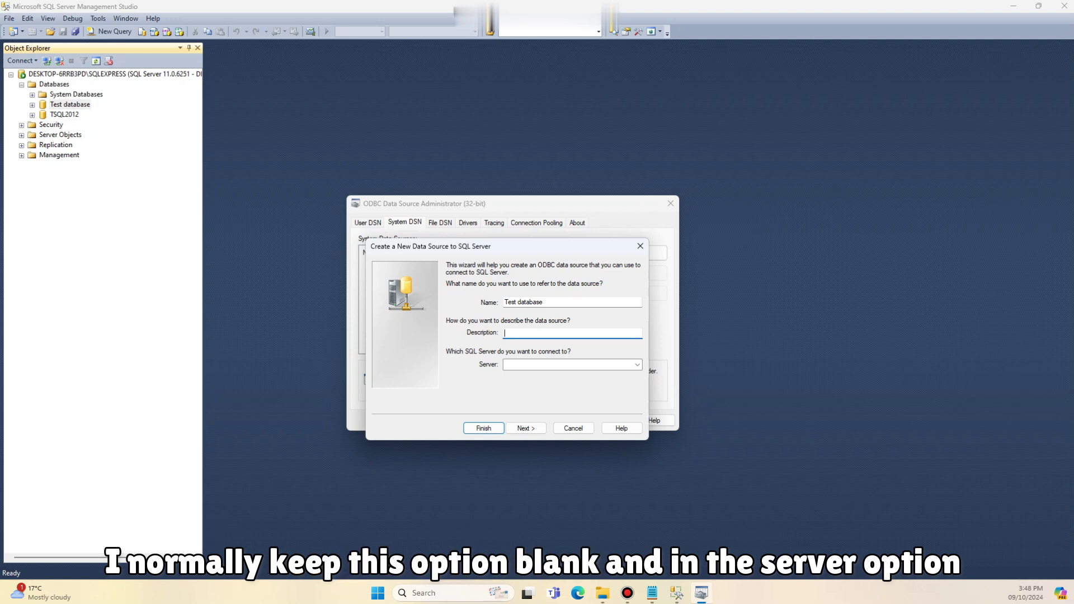
pyautogui.click(568, 364)
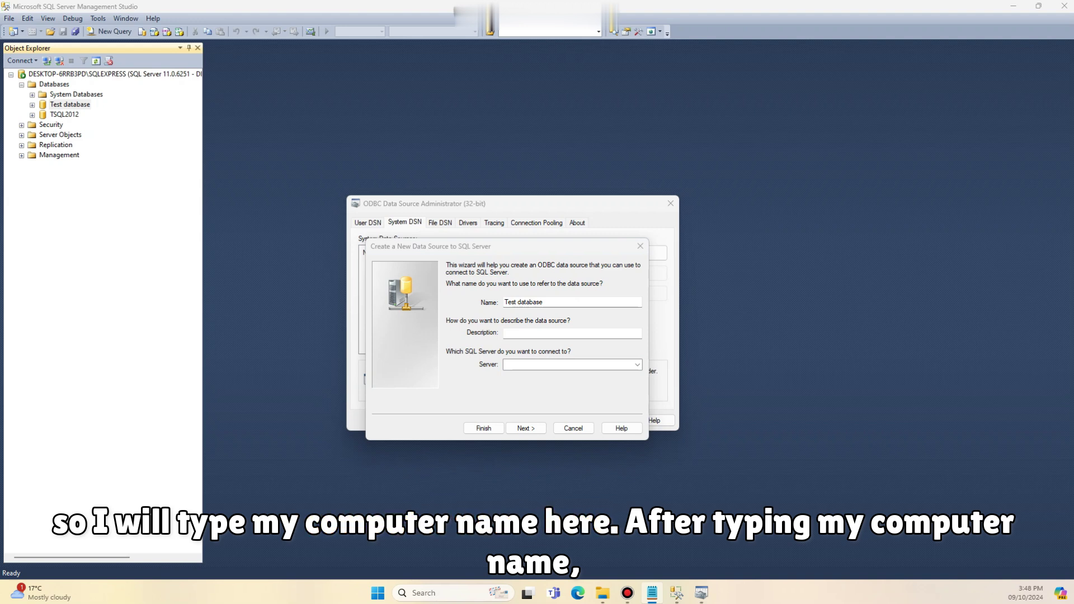
pyautogui.rightClick(506, 365)
pyautogui.click(535, 413)
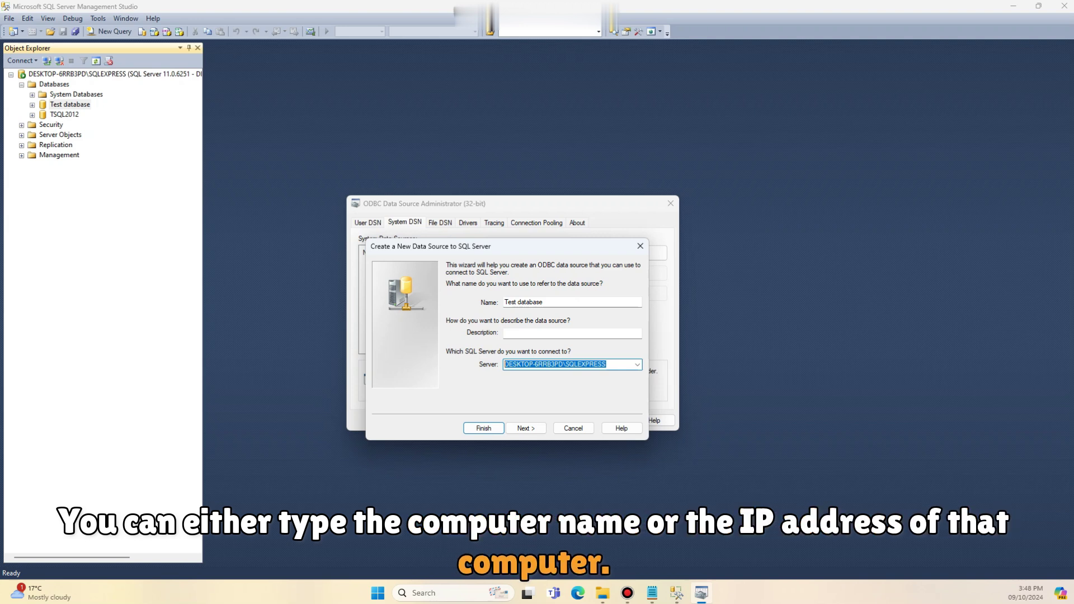
pyautogui.rightClick(525, 364)
pyautogui.click(550, 387)
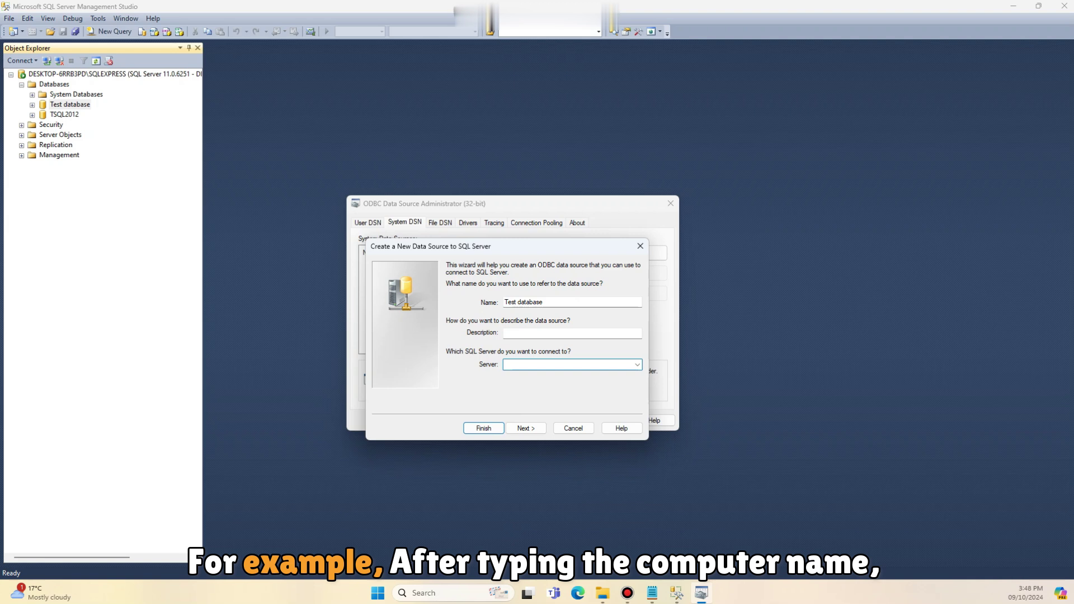
pyautogui.write('192.168.10.10\\SQLEXPRESS')
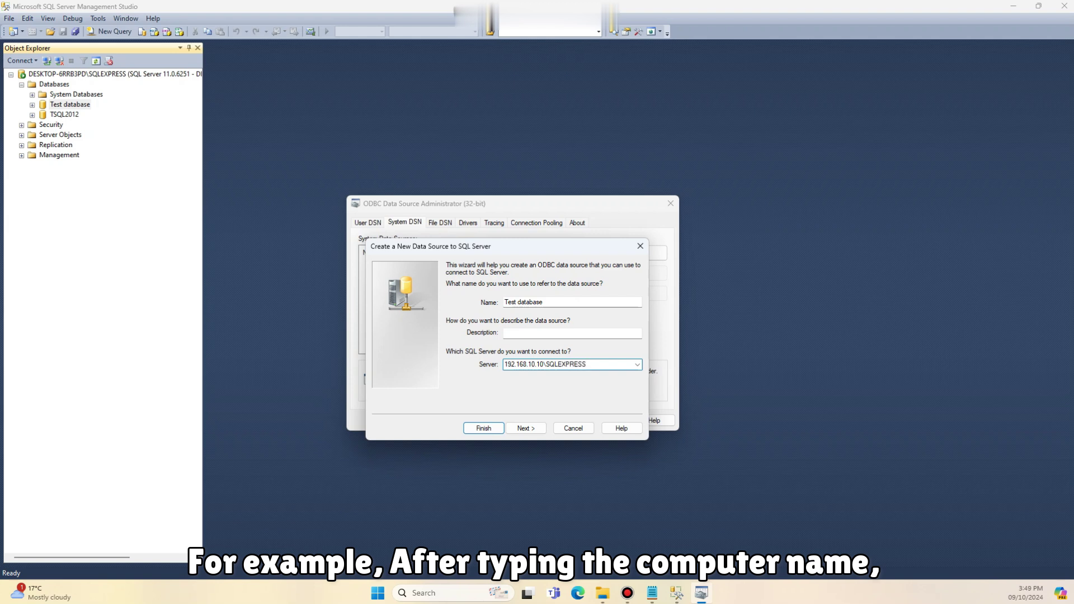
pyautogui.write('DESKTOP-6RRB3PD\\SQLEXPRESS')
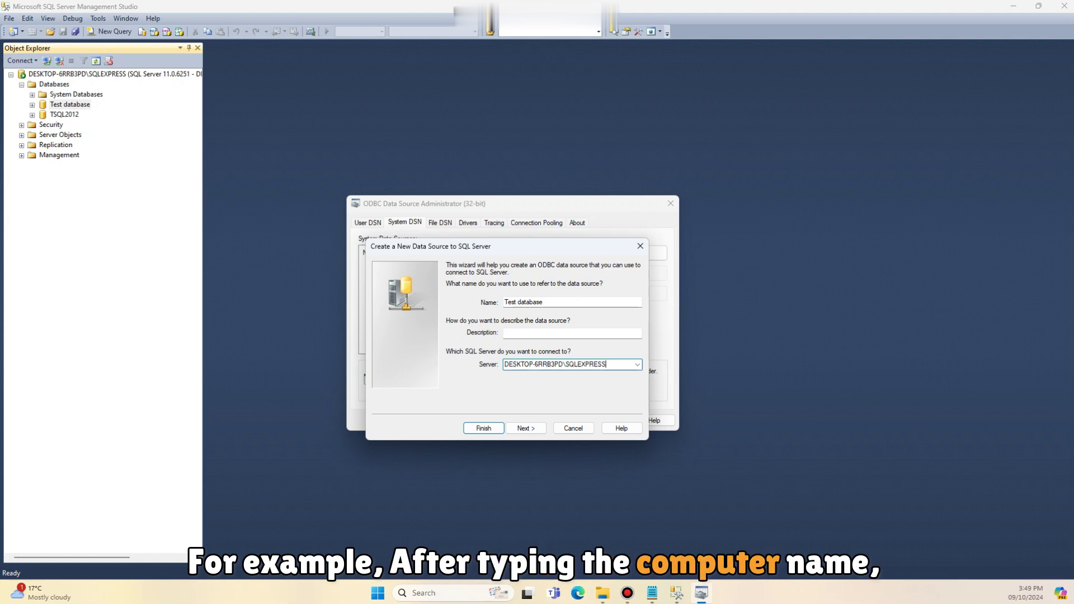
# Step: Advance to the authentication page, keeping Windows NT authentication
pyautogui.press('Return')
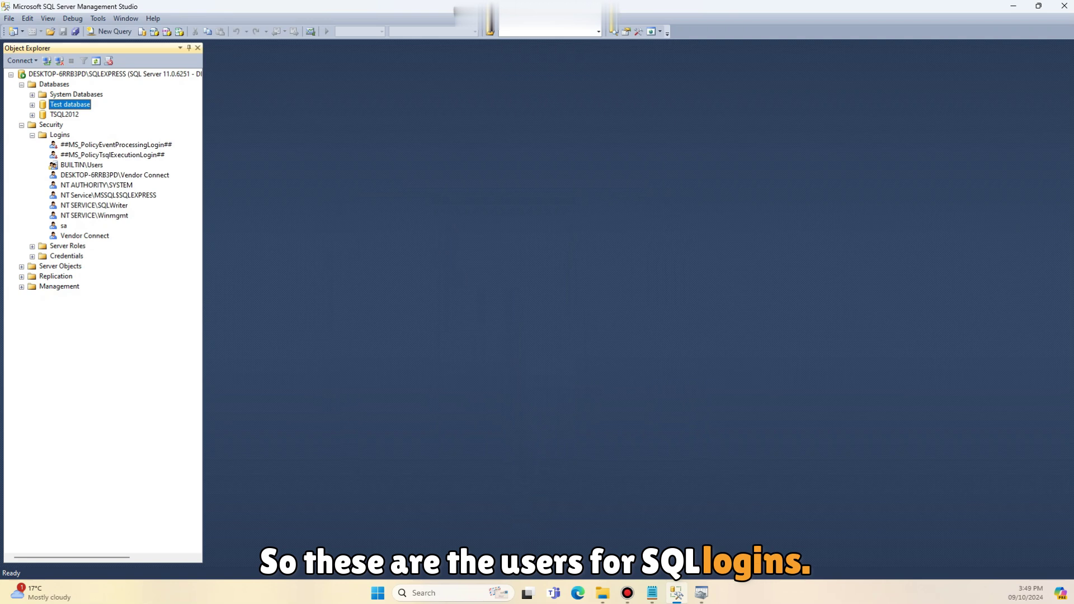
# Step: Review the sa login's server roles in its properties, then close the dialog
pyautogui.click(63, 225)
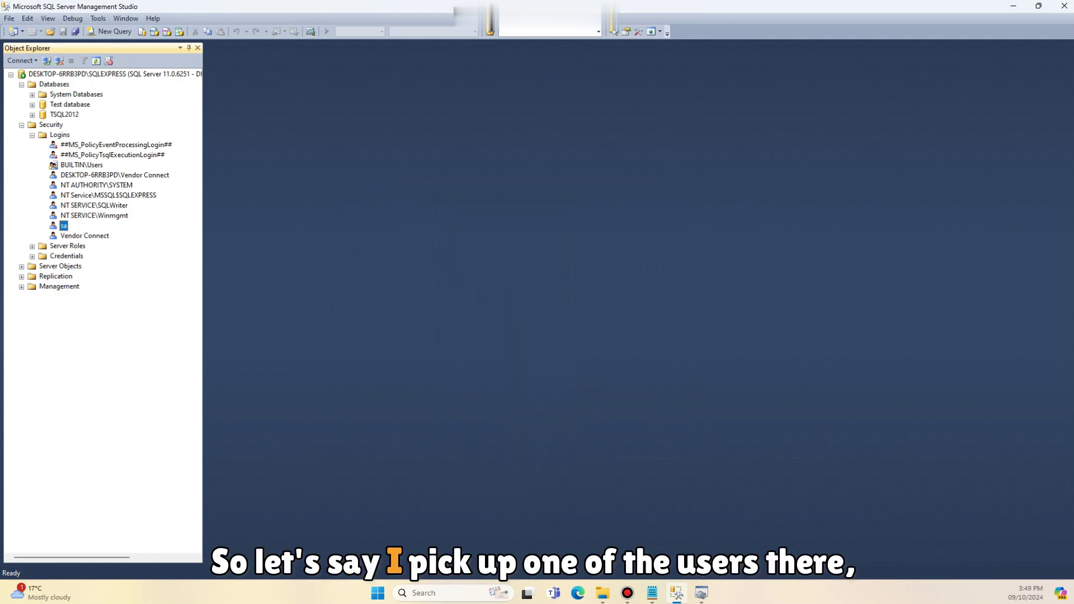
pyautogui.press('Return')
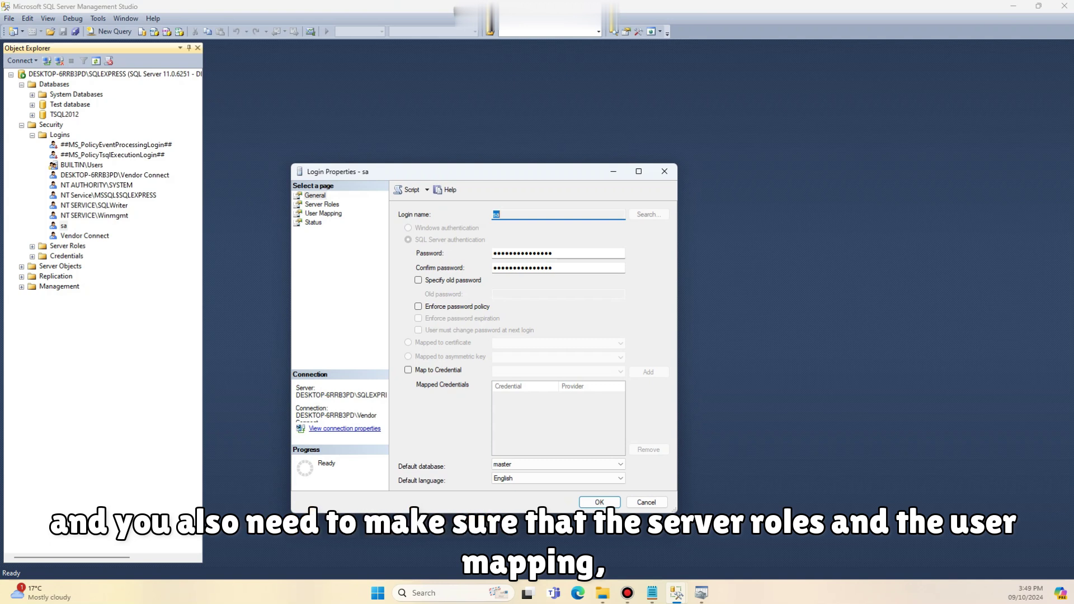
pyautogui.click(322, 204)
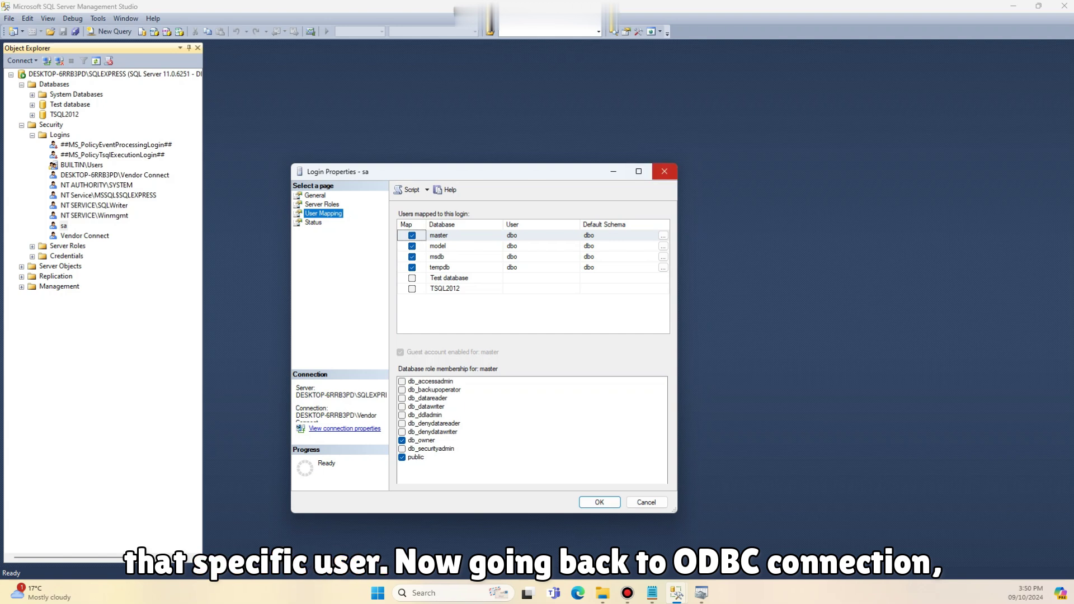
pyautogui.click(664, 172)
# Step: Collapse Security, return to the ODBC wizard, and close the network library configuration
pyautogui.click(21, 125)
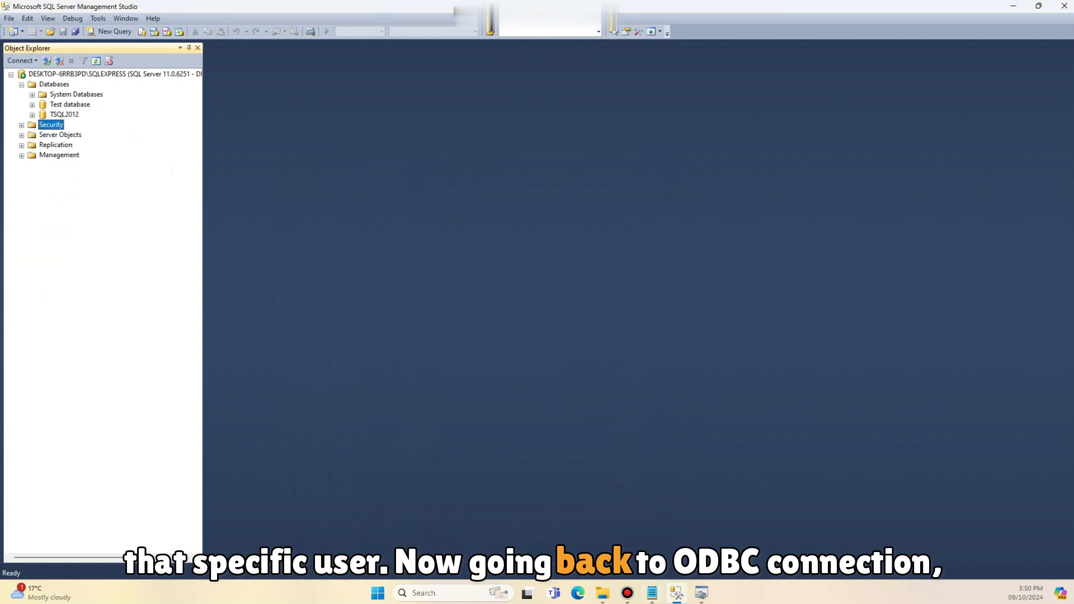
pyautogui.hotkey('alt', 'Tab')
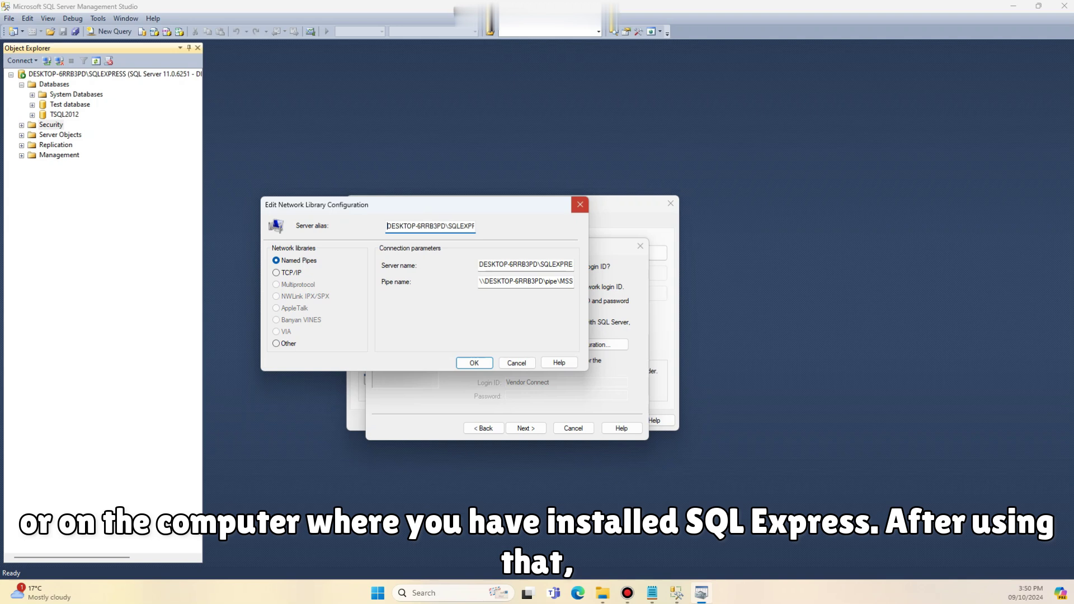
pyautogui.press('Return')
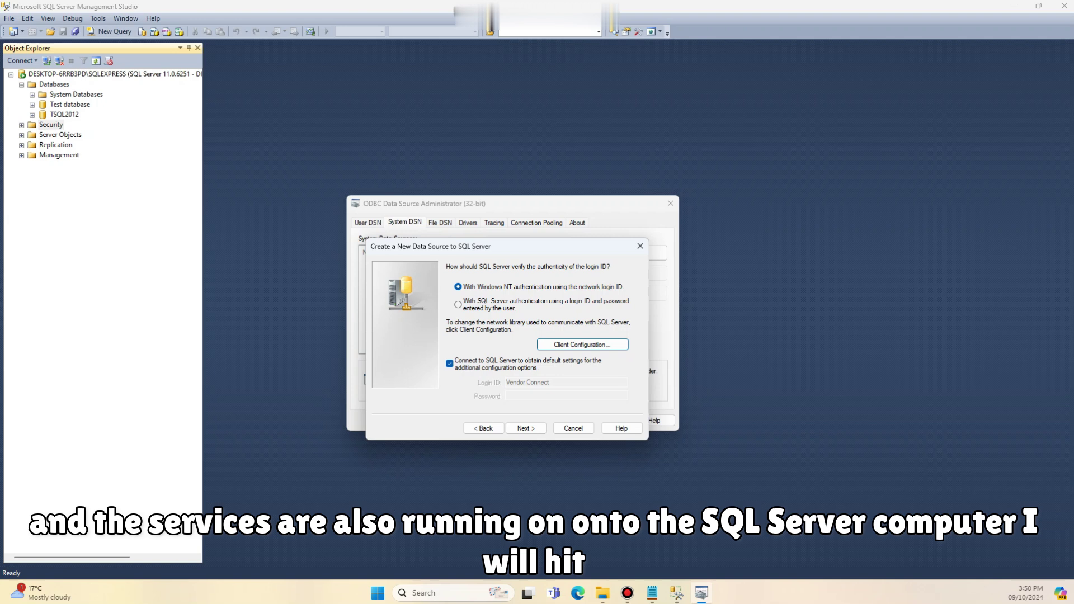
# Step: Make Test database the default database and finish the data source wizard
pyautogui.press('Return')
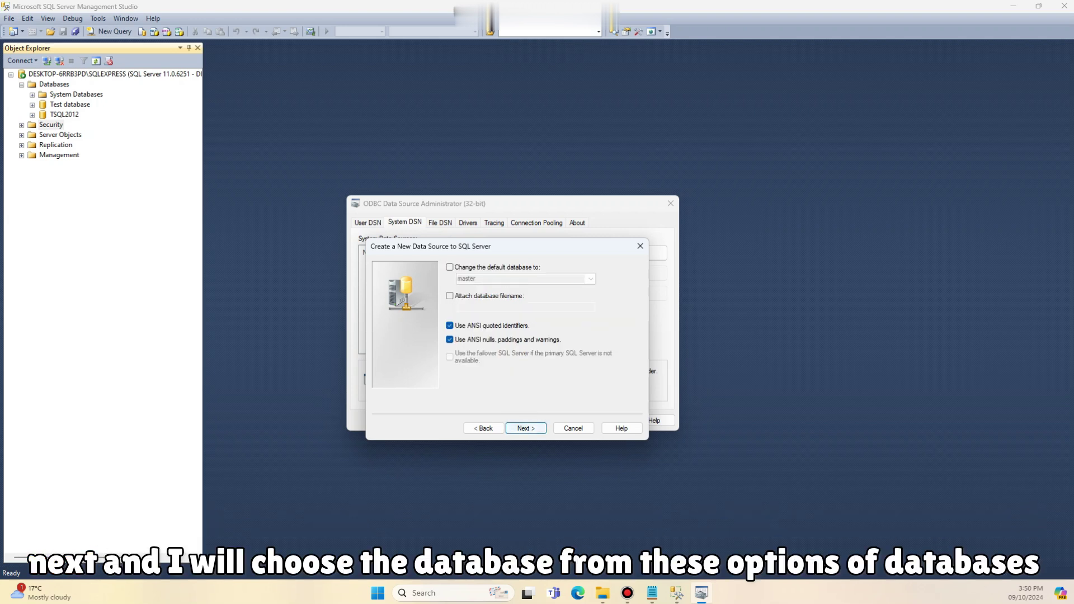
pyautogui.click(449, 267)
pyautogui.click(590, 279)
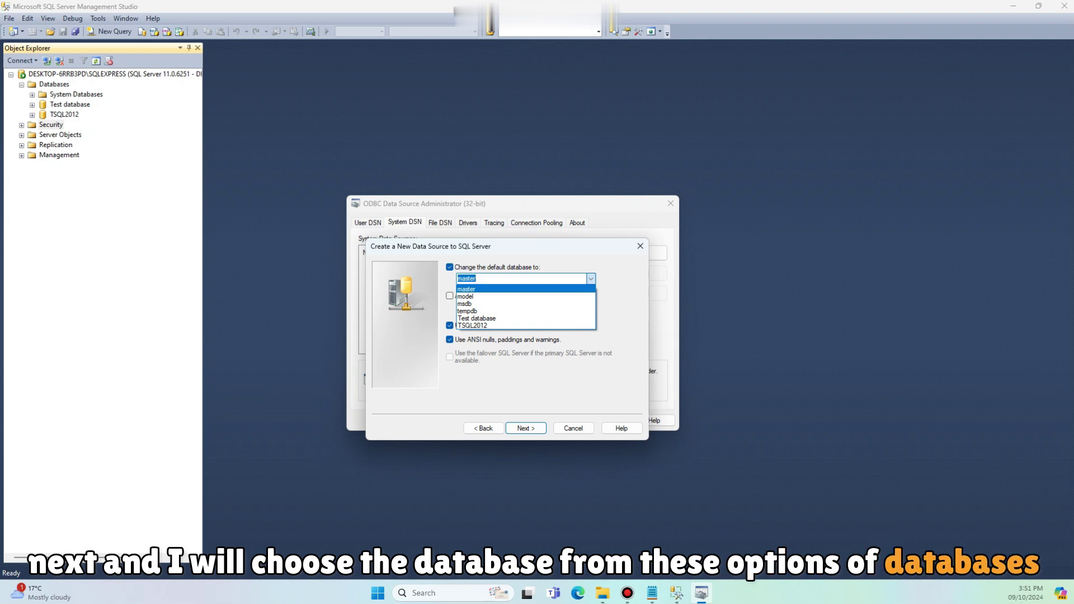
pyautogui.click(476, 318)
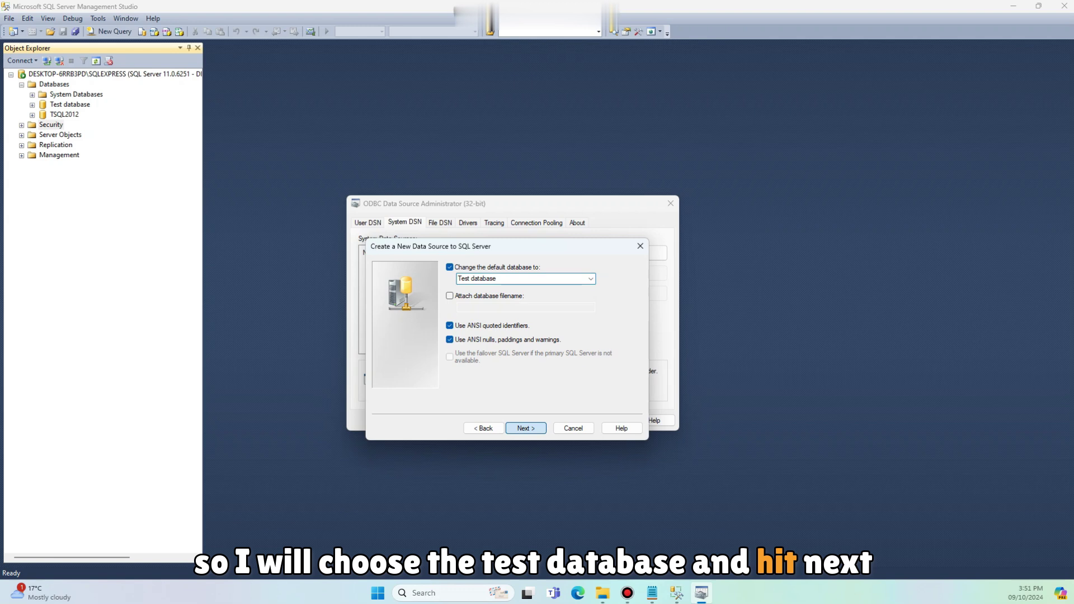
pyautogui.press('Return')
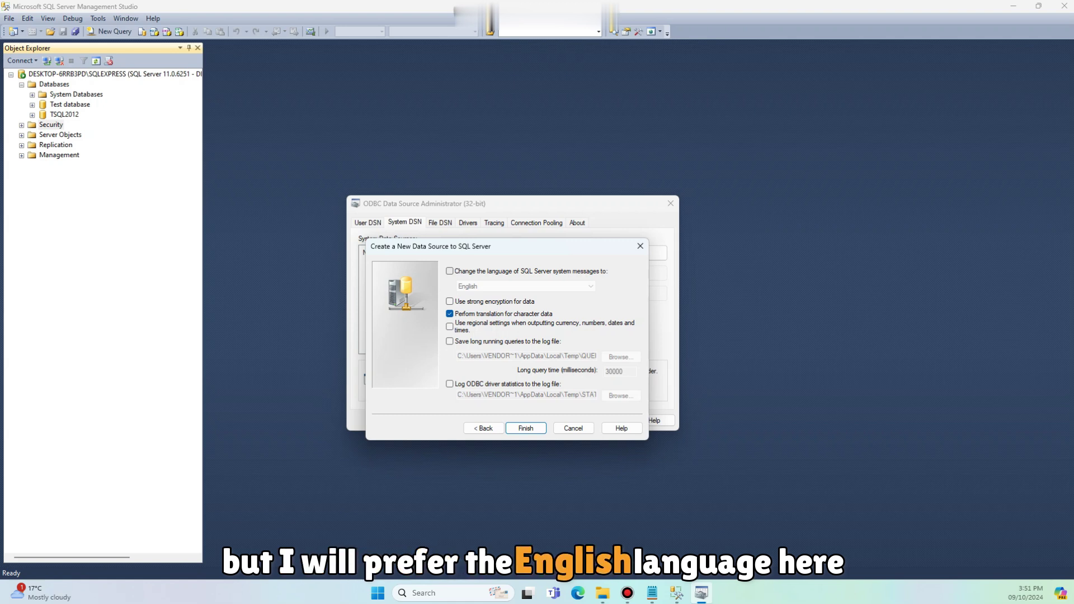
pyautogui.press('Return')
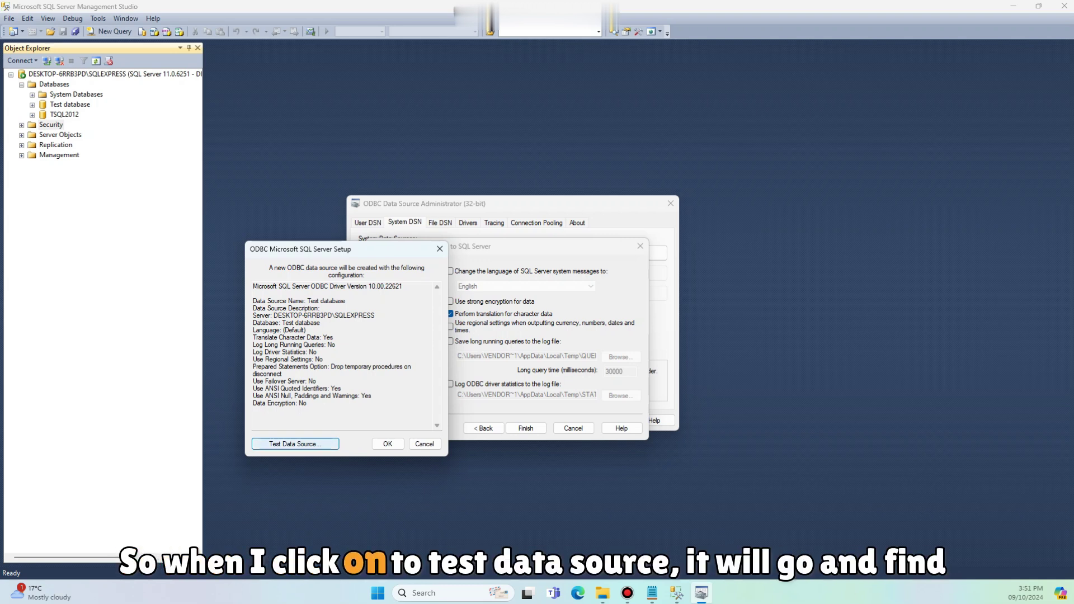
# Step: Test the data source connection successfully and save the System DSN
pyautogui.click(295, 444)
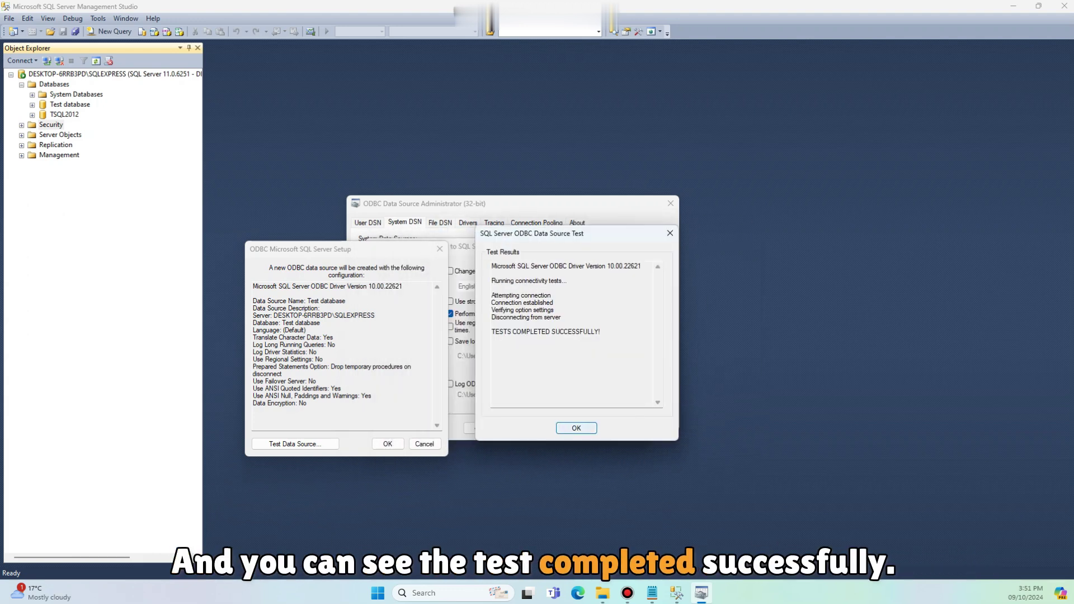
pyautogui.press('Return')
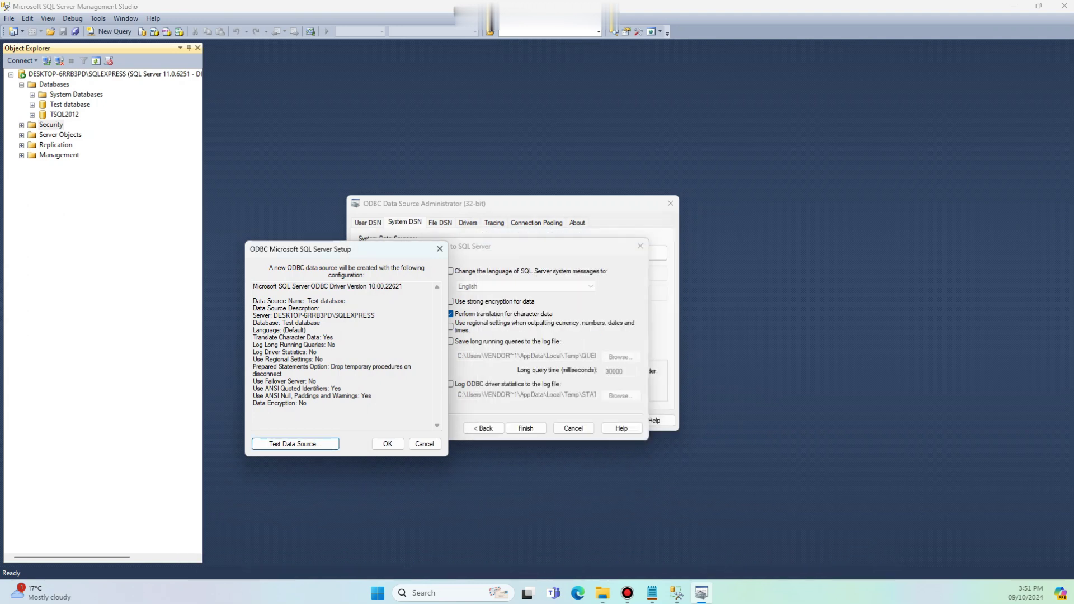
pyautogui.press('Return')
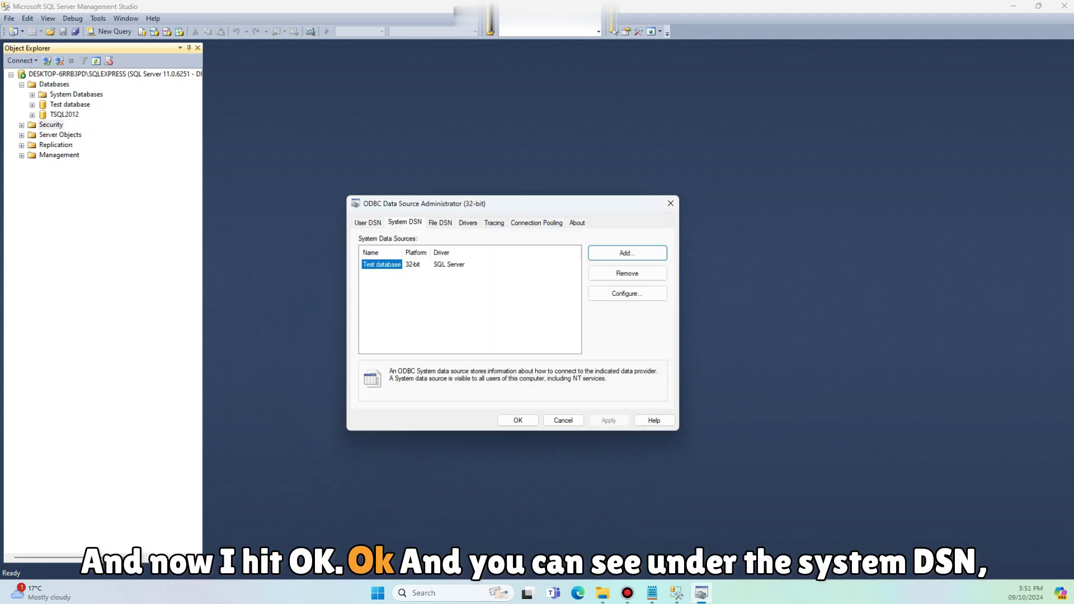